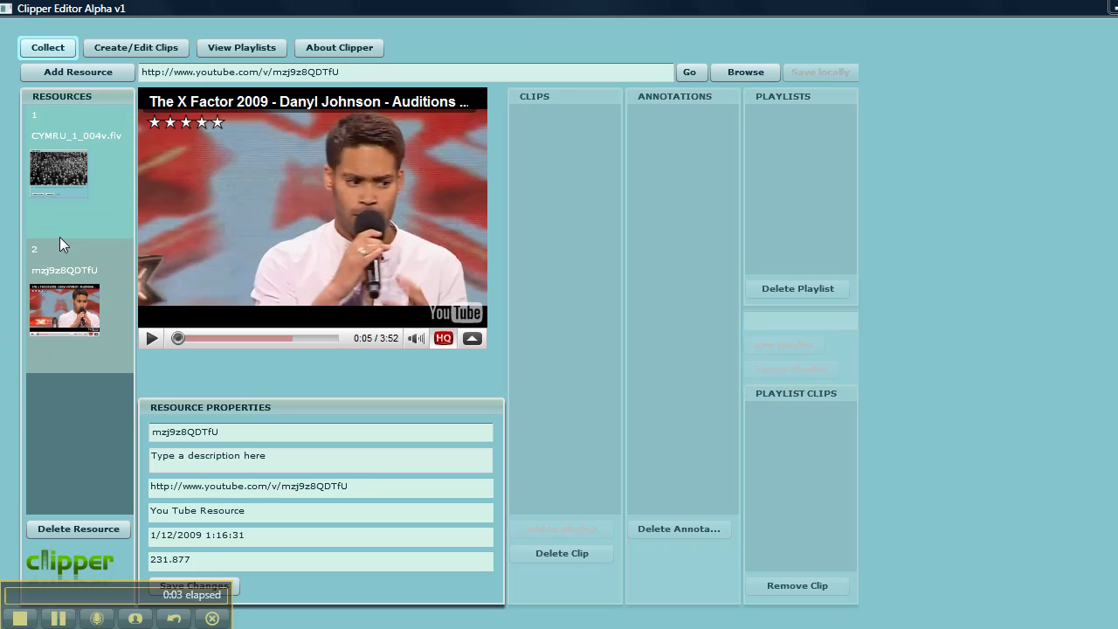
# - Cue the CYMRU_1_004v.flv resource to about 44 seconds and create a new clip starting there
pyautogui.click(74, 136)
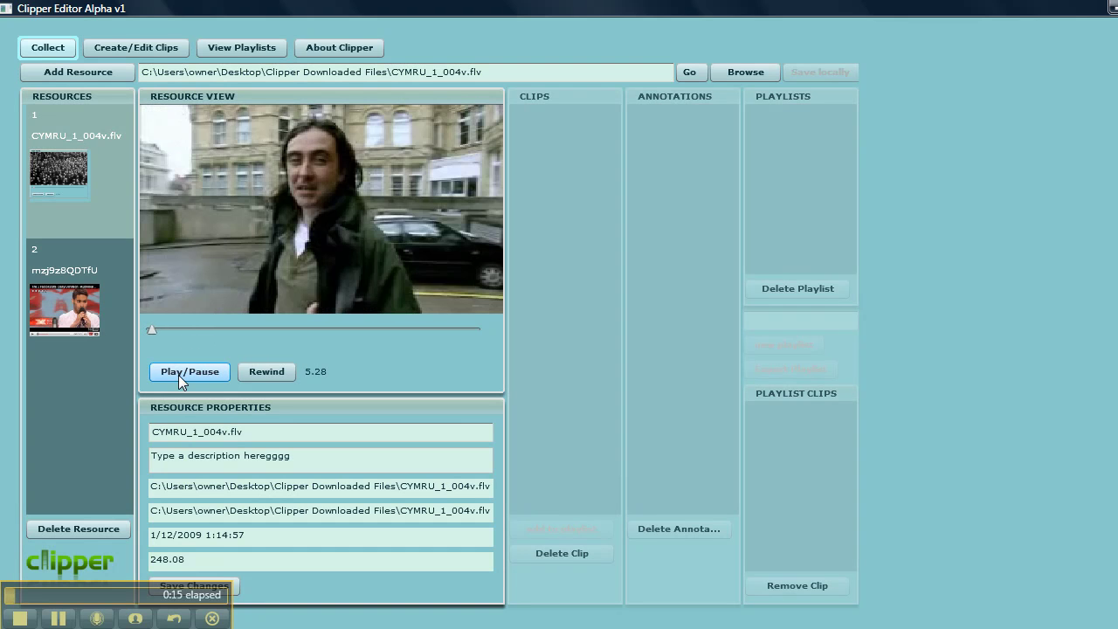
pyautogui.click(179, 375)
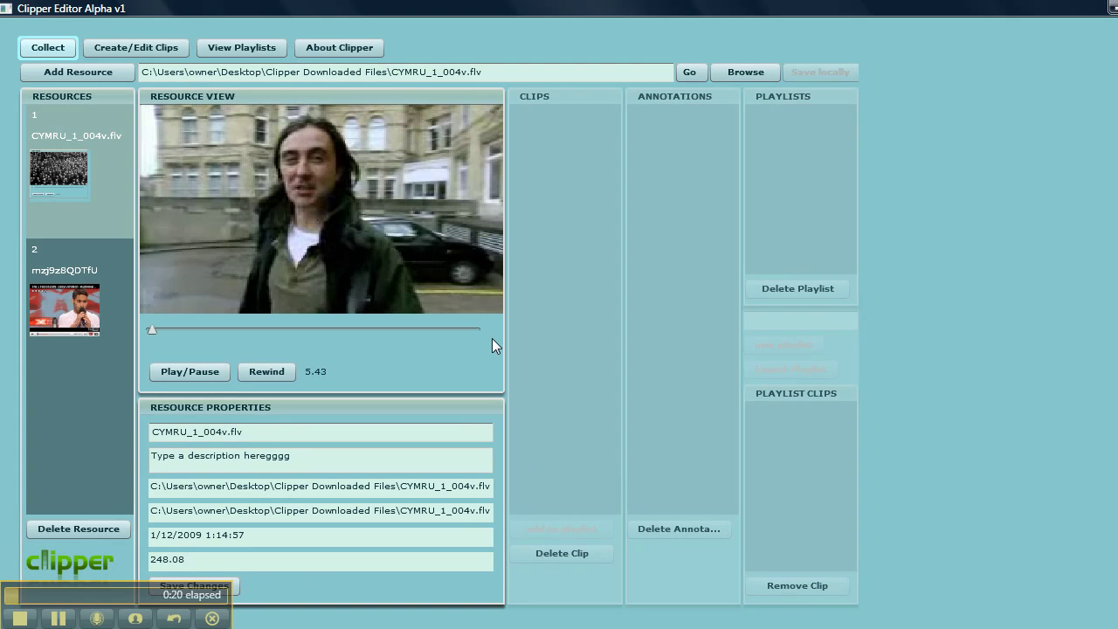
pyautogui.moveTo(152, 328); pyautogui.dragTo(199, 331)
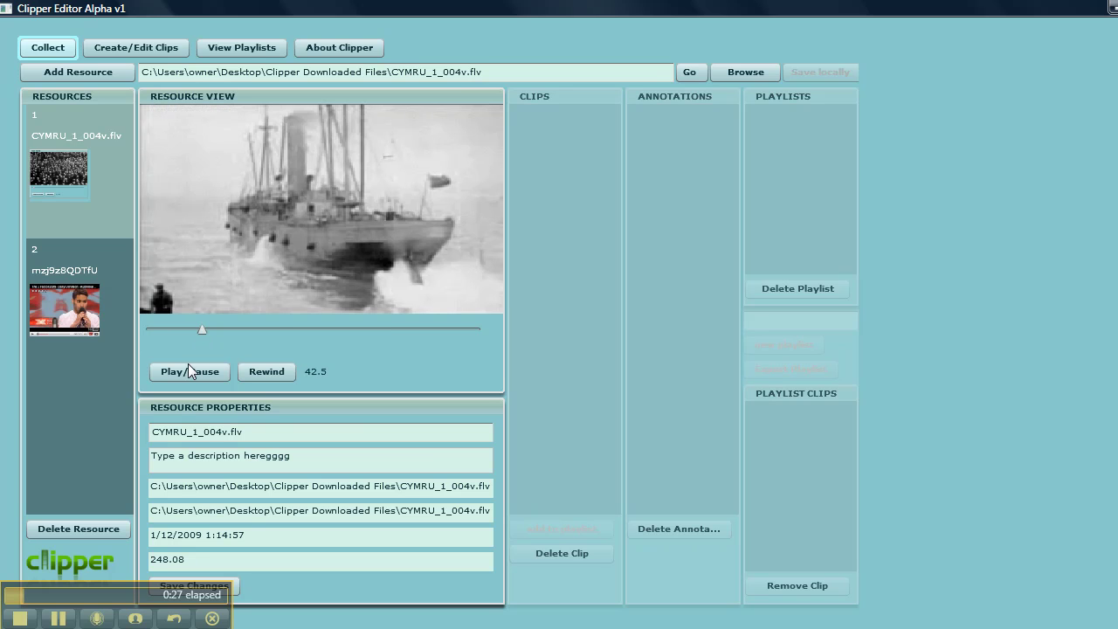
pyautogui.click(189, 372)
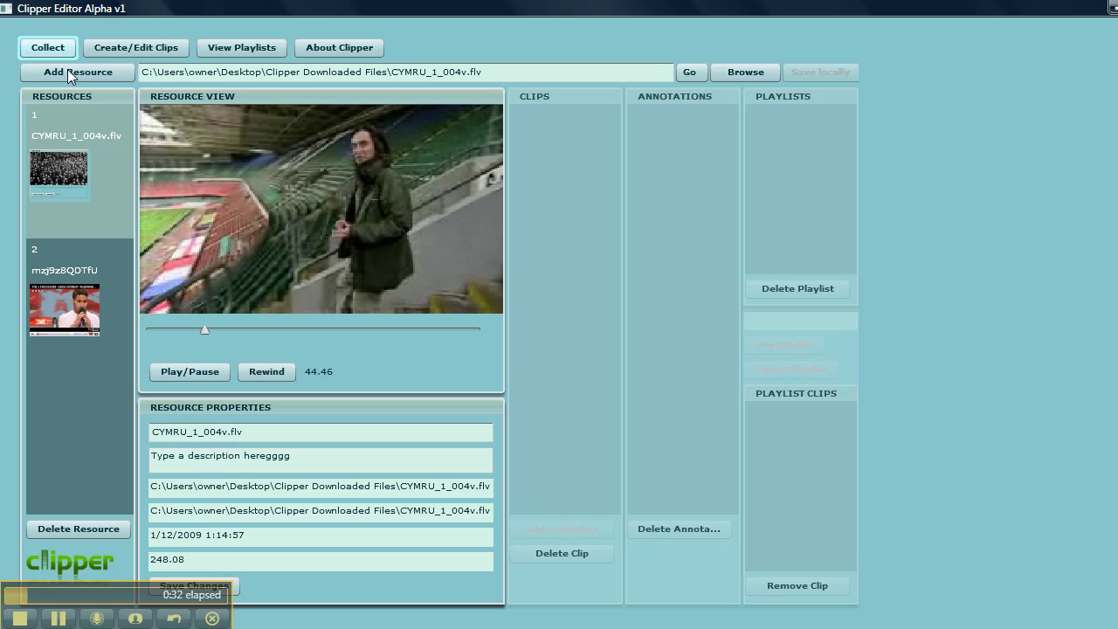
pyautogui.click(114, 50)
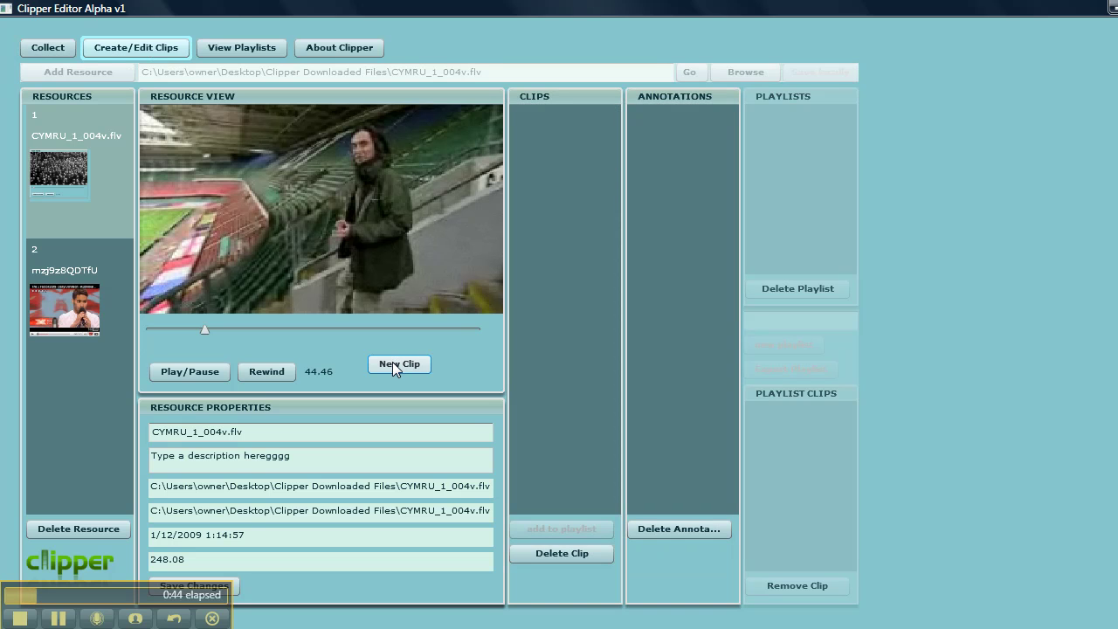
pyautogui.click(393, 362)
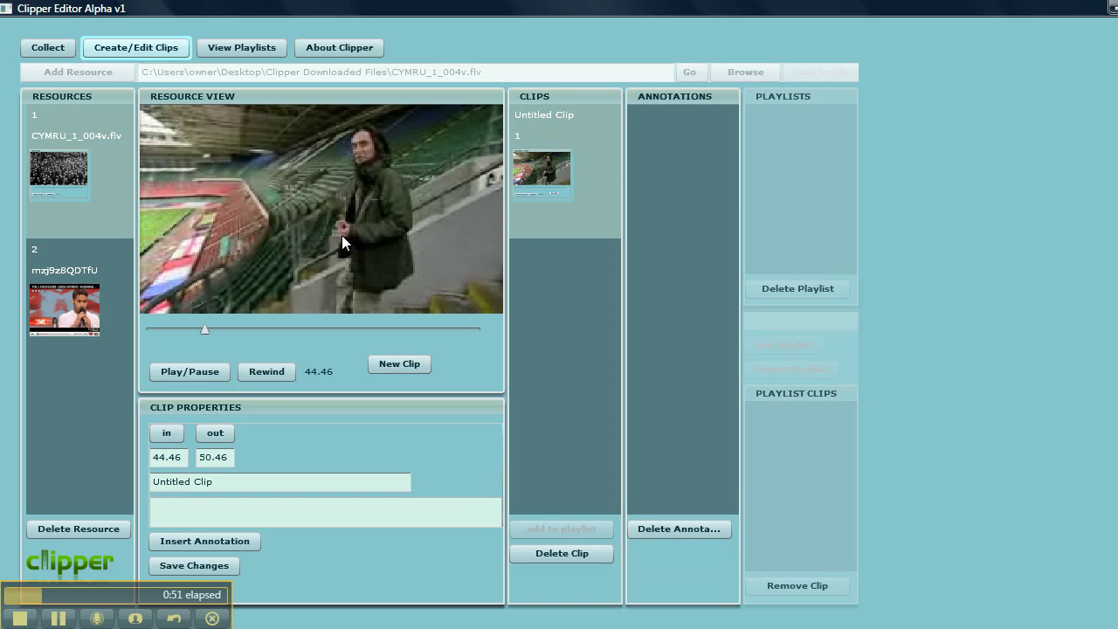
# - Title the new clip "Swansea", give it the description "gggggg" and save the changes
pyautogui.click(212, 433)
pyautogui.click(166, 433)
pyautogui.press('Tab')
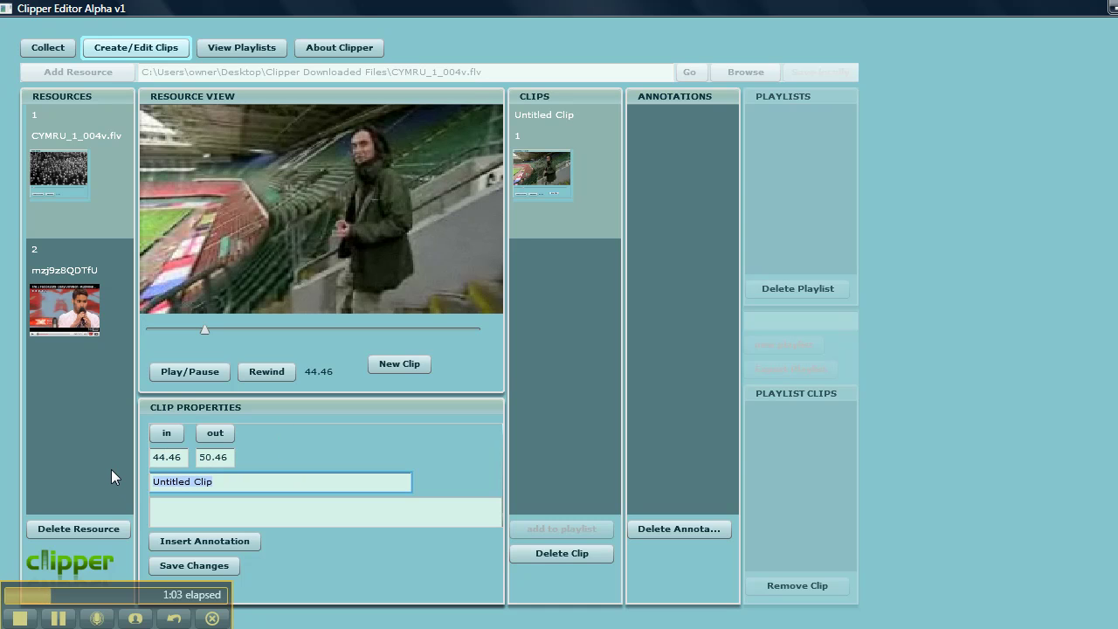
pyautogui.write('Swansea')
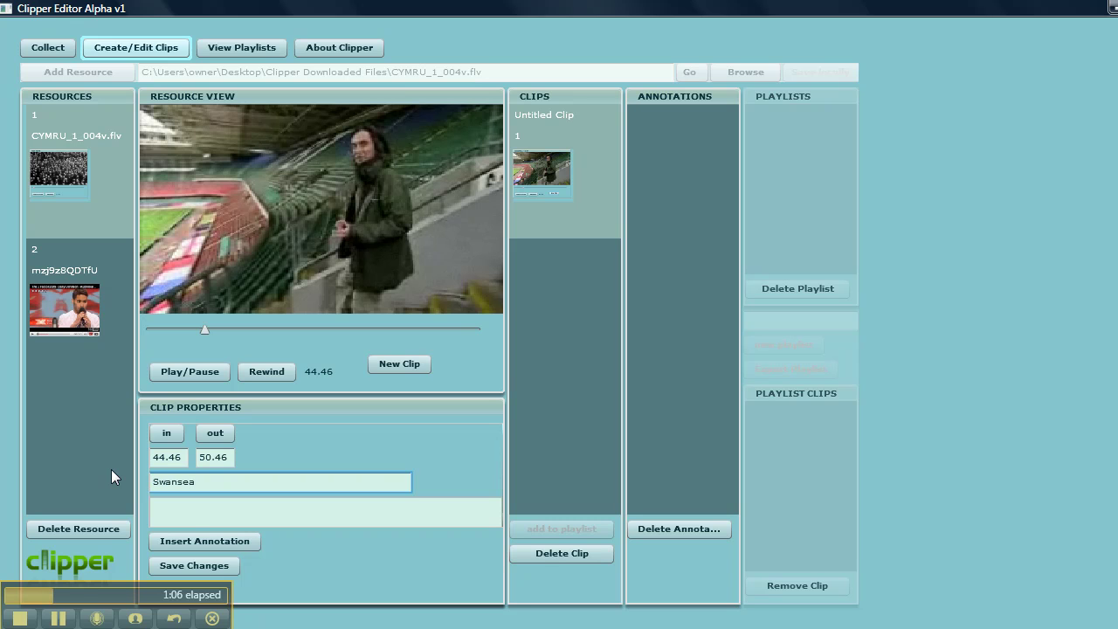
pyautogui.click(207, 510)
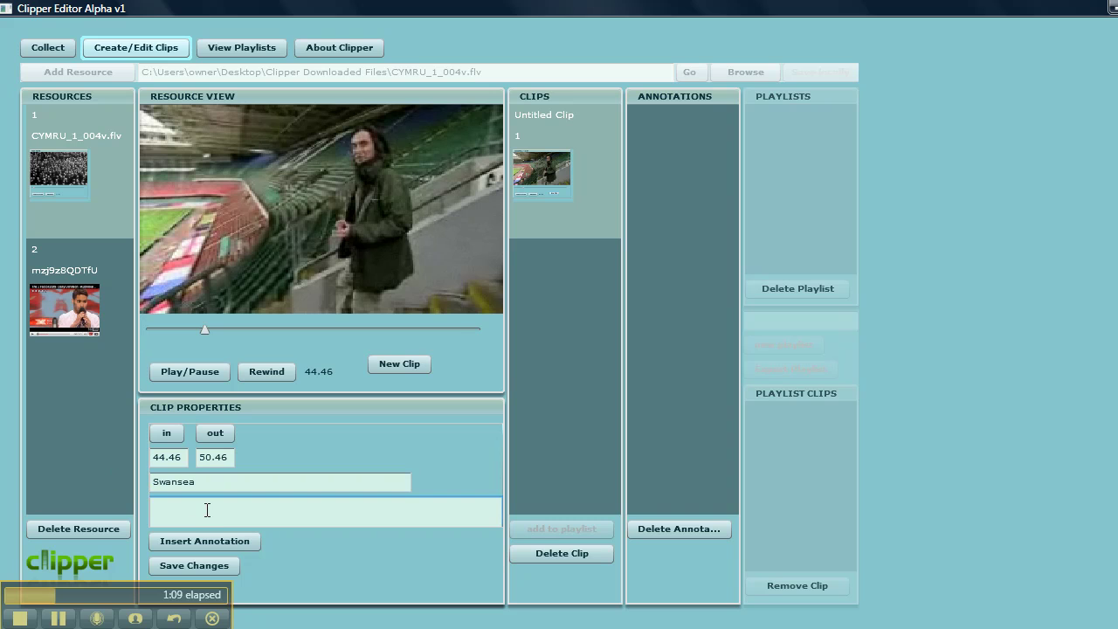
pyautogui.write('gggggg')
pyautogui.click(193, 565)
# - Open the Swansea clip and preview its playback
pyautogui.click(565, 153)
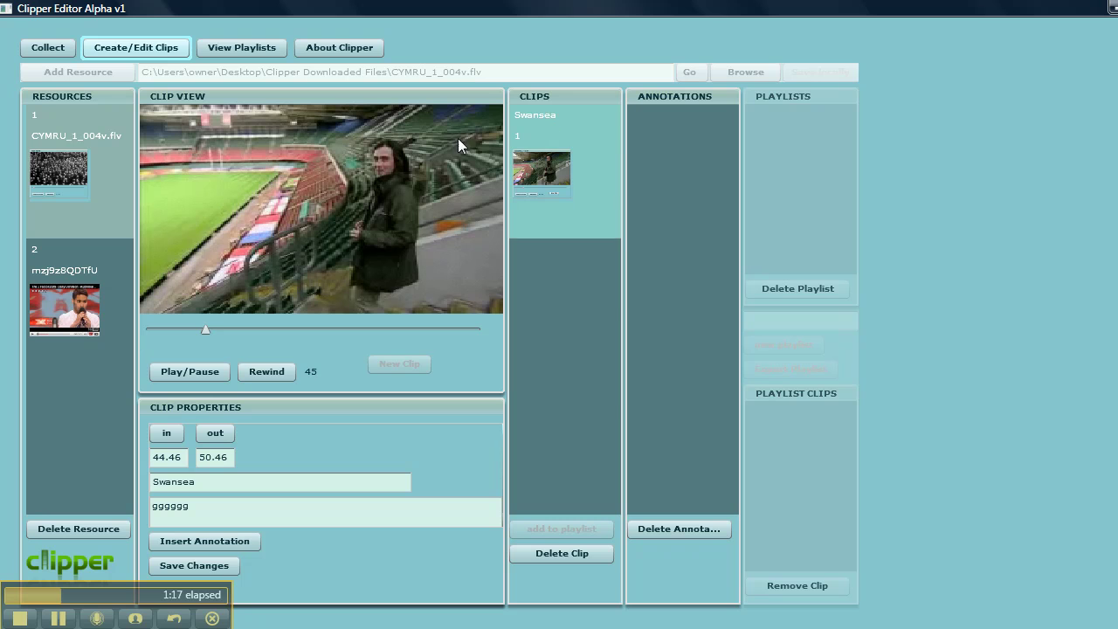
pyautogui.click(181, 372)
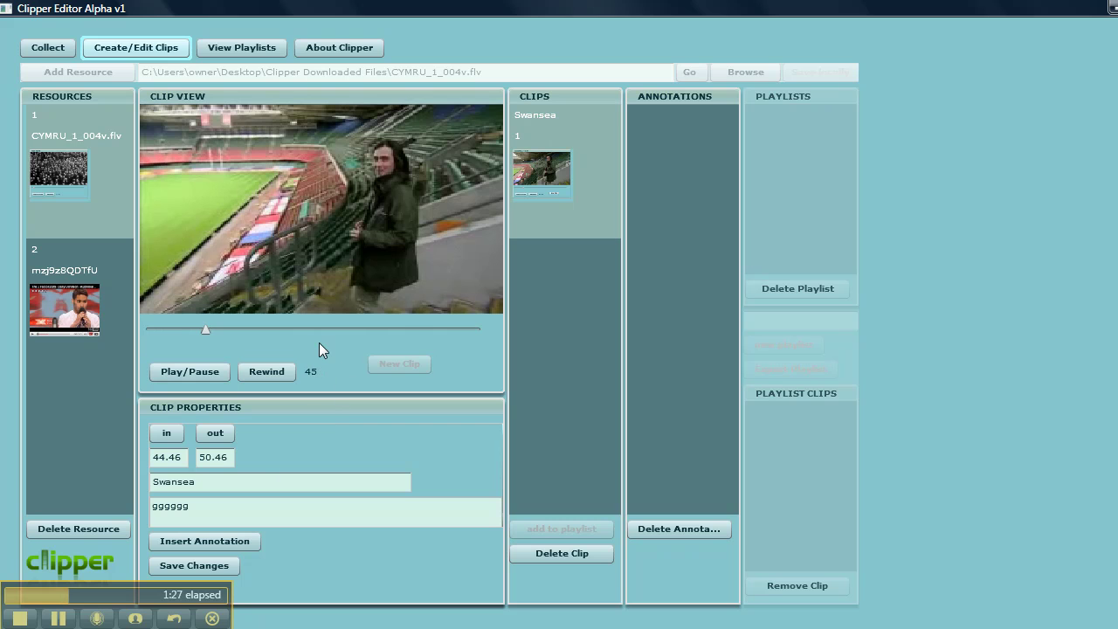
pyautogui.click(205, 374)
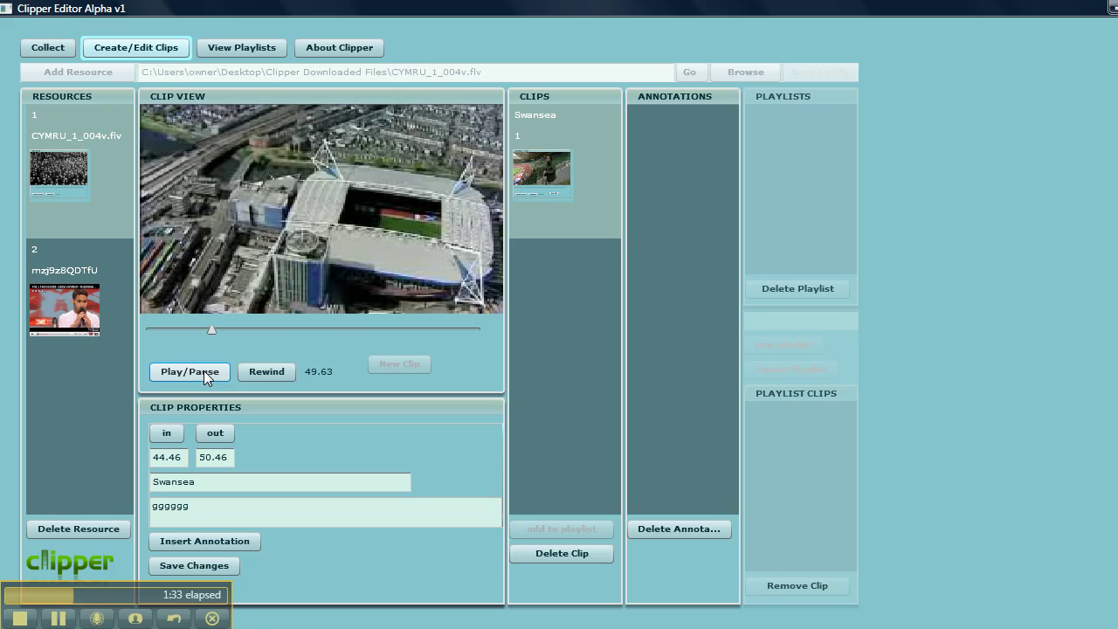
pyautogui.click(206, 374)
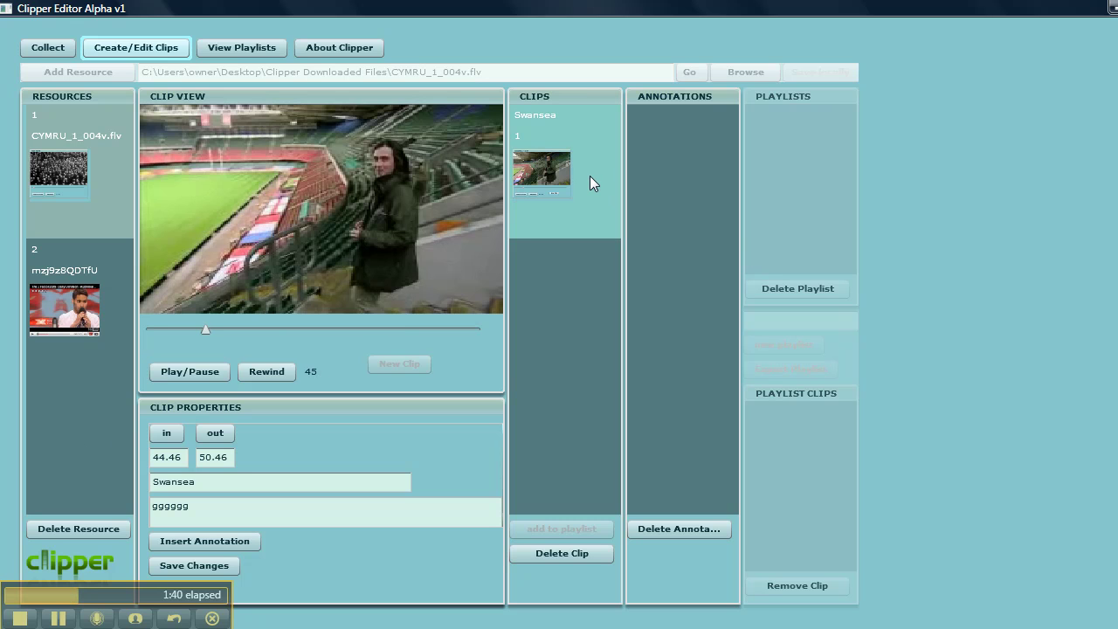
# - Cue the YouTube resource mzj9z8QDTfU to about 1:10, pause it and create a new clip there
pyautogui.click(51, 289)
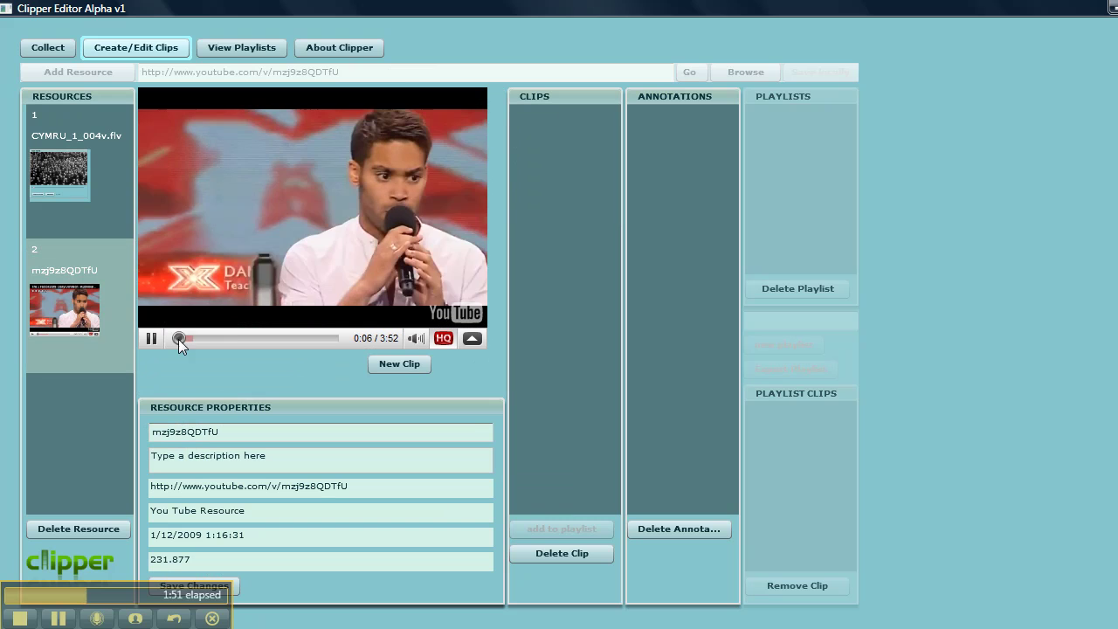
pyautogui.moveTo(179, 339); pyautogui.dragTo(223, 338)
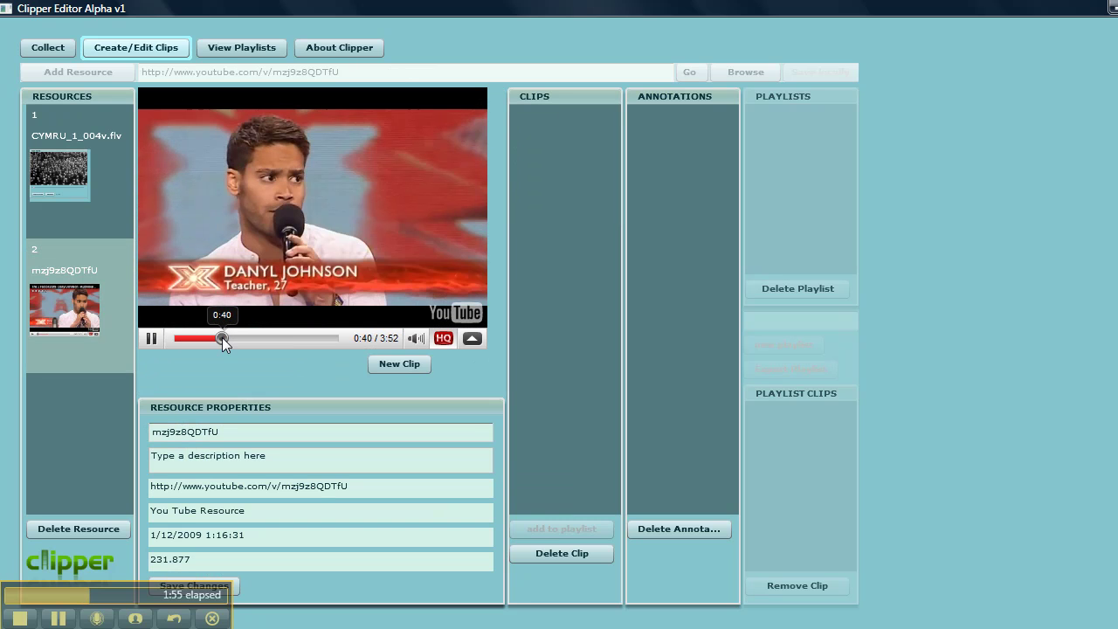
pyautogui.click(152, 340)
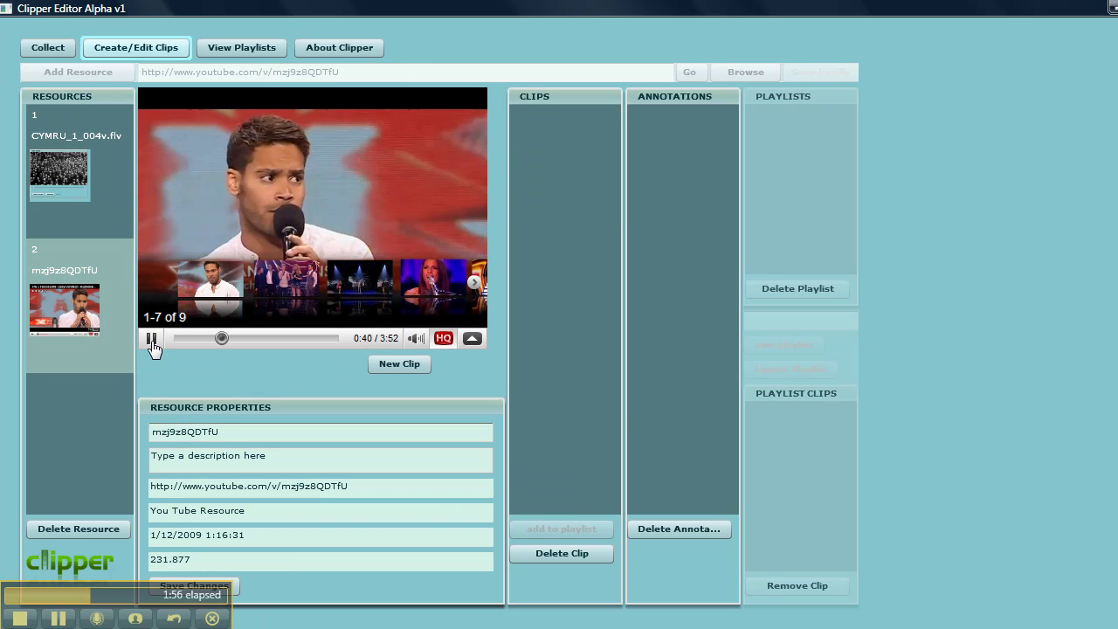
pyautogui.click(152, 341)
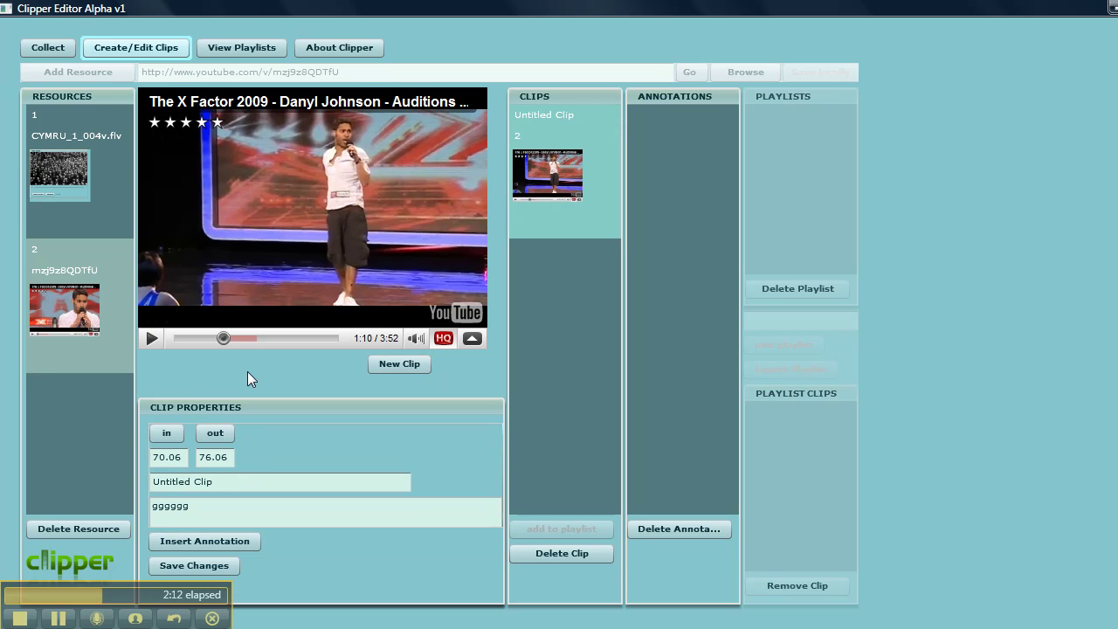
# - Title the YouTube clip "Daniel", set its description to "Description" and save the changes
pyautogui.tripleClick(217, 482)
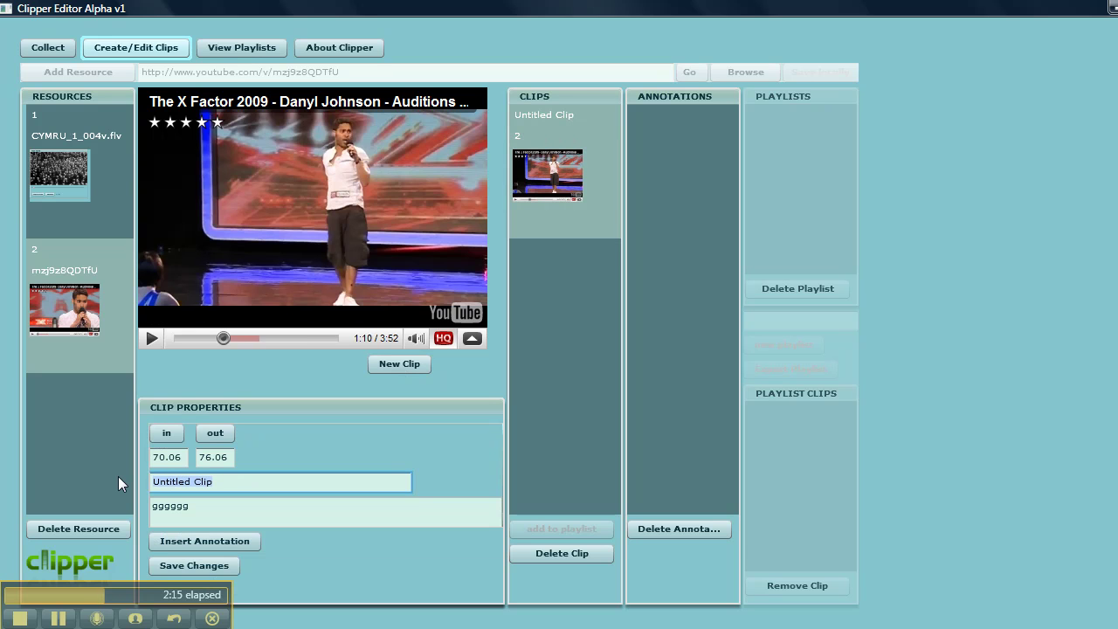
pyautogui.write('D')
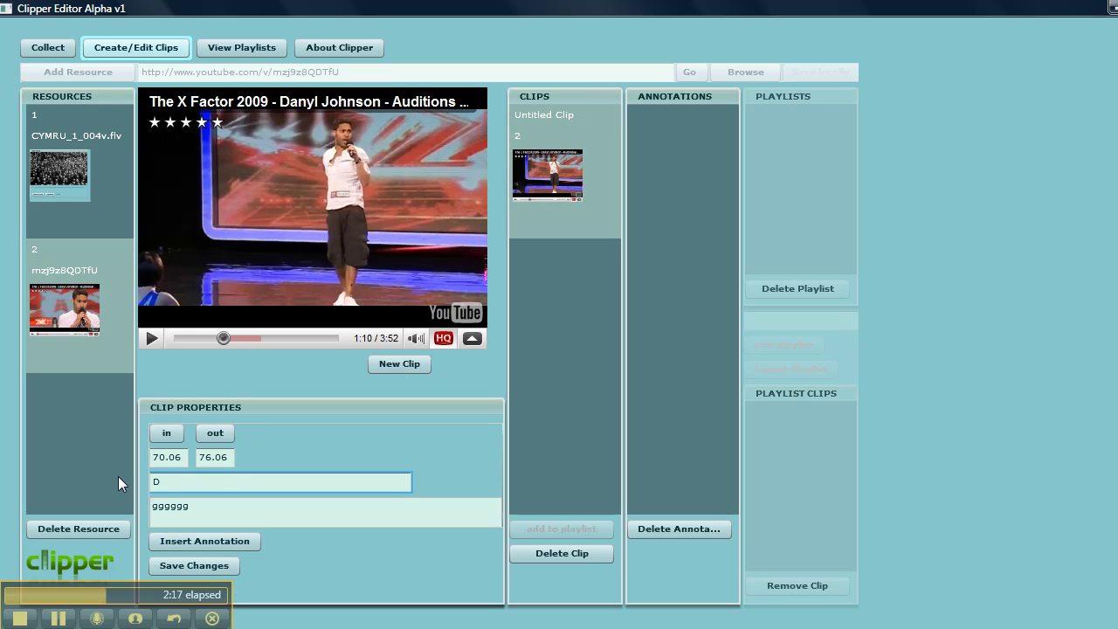
pyautogui.write('aniel')
pyautogui.press('Tab')
pyautogui.write('D')
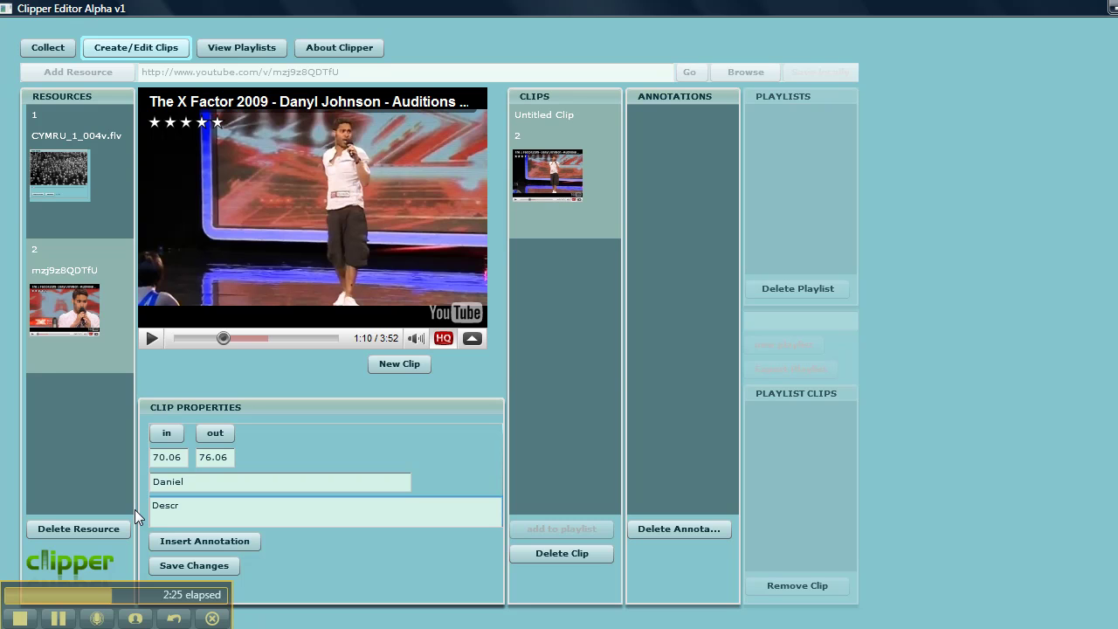
pyautogui.write('escription')
pyautogui.click(170, 571)
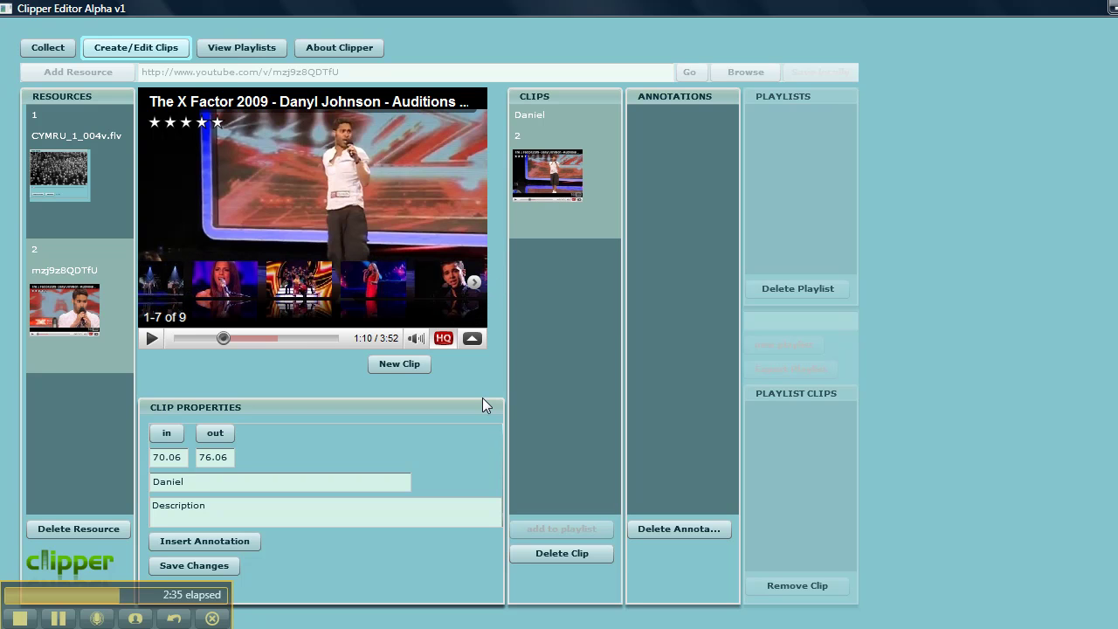
# - Switch back and forth between the two resources, pausing playback, to review the clips belonging to each
pyautogui.click(95, 184)
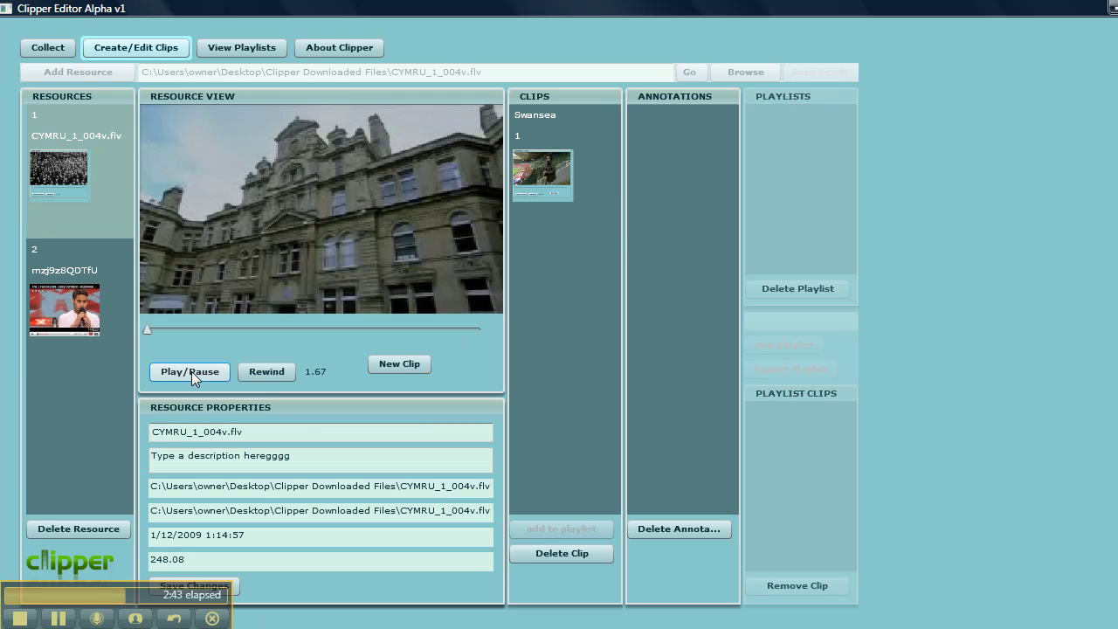
pyautogui.click(585, 128)
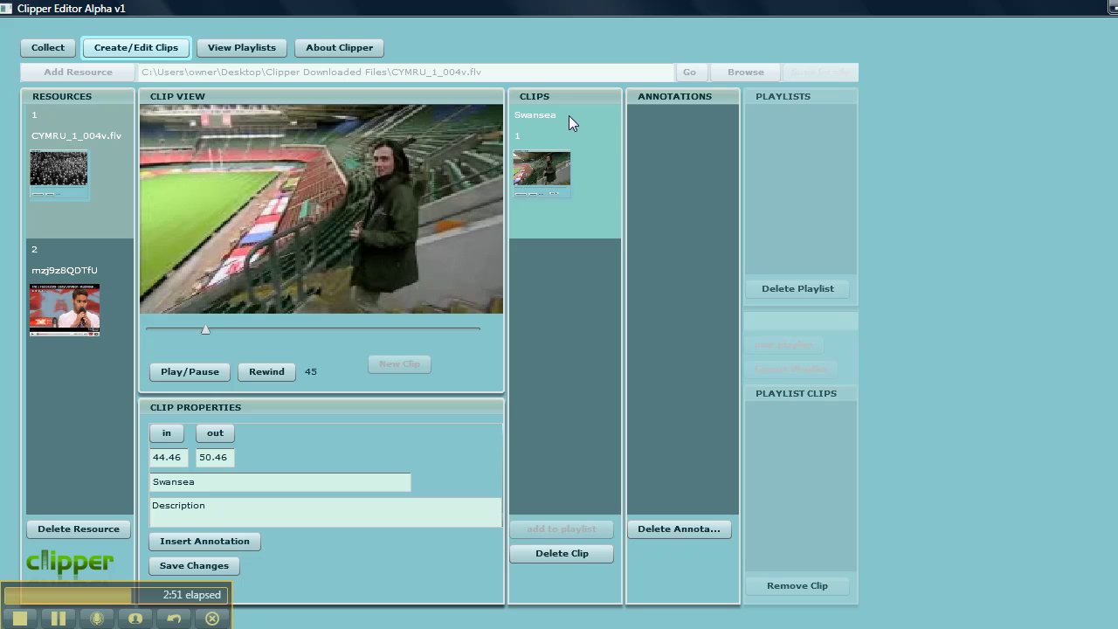
pyautogui.click(99, 258)
pyautogui.click(151, 342)
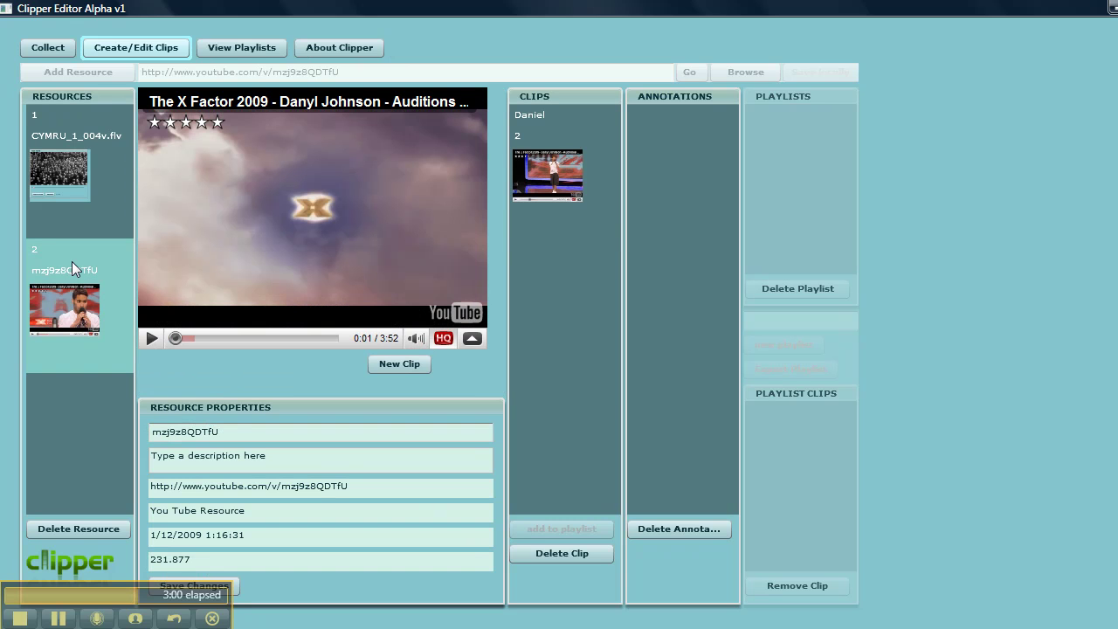
pyautogui.click(105, 154)
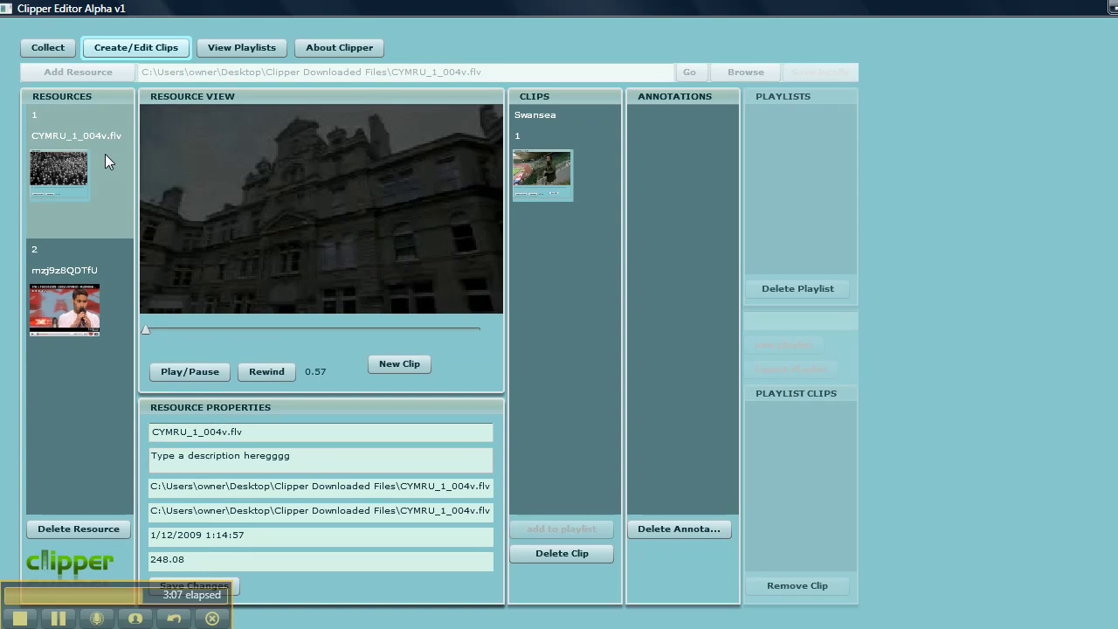
pyautogui.click(160, 367)
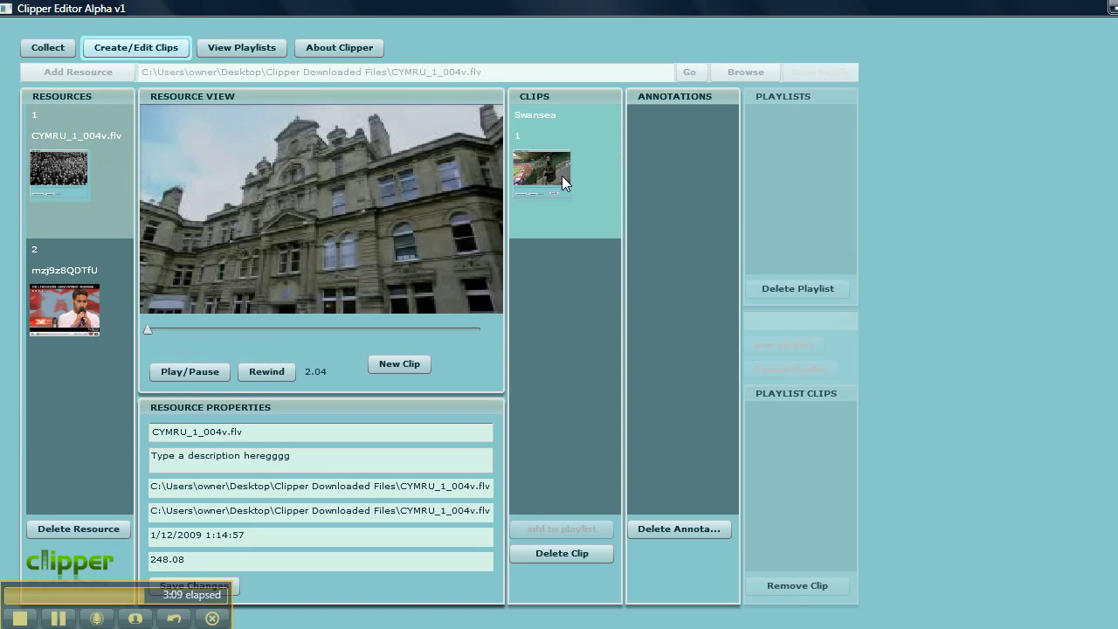